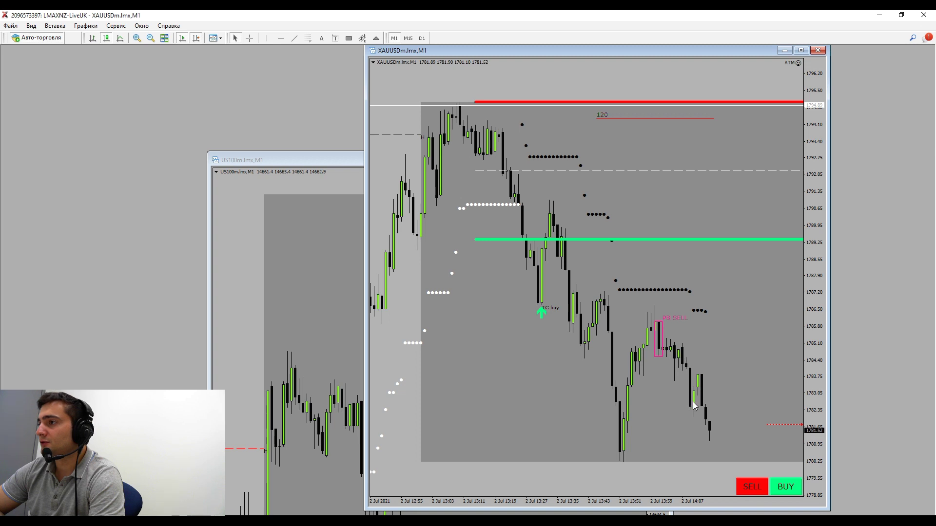
- Remove the red dotted arrow line near the current price on the XAUUSD M1 chart
right_click(780, 428)
click(794, 443)
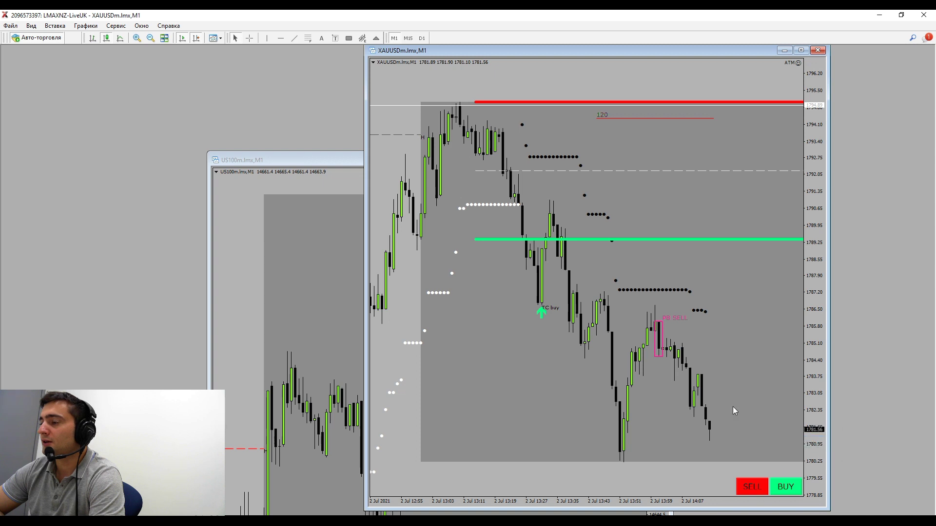
- Measure the price move from the latest PB SELL signal candle to the most recent candles on the XAUUSD chart
middle_click(670, 353)
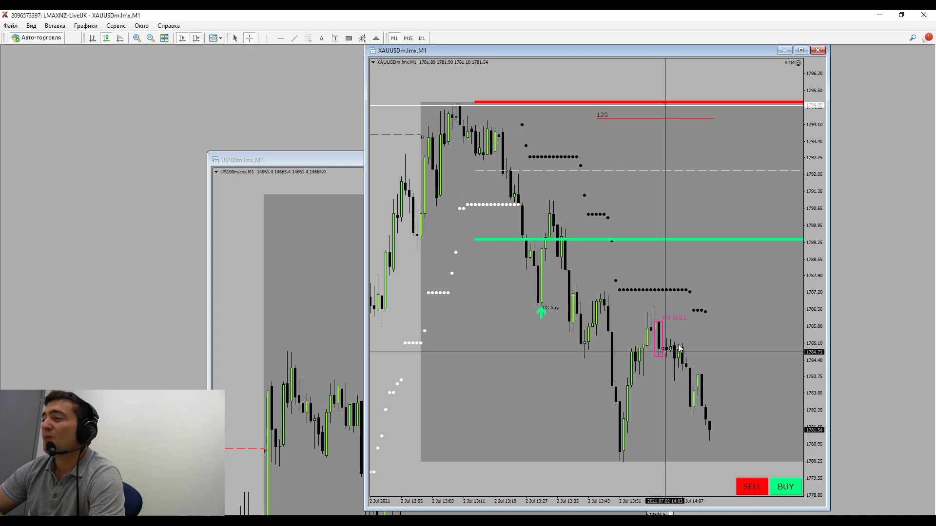
drag(823, 157, 819, 368)
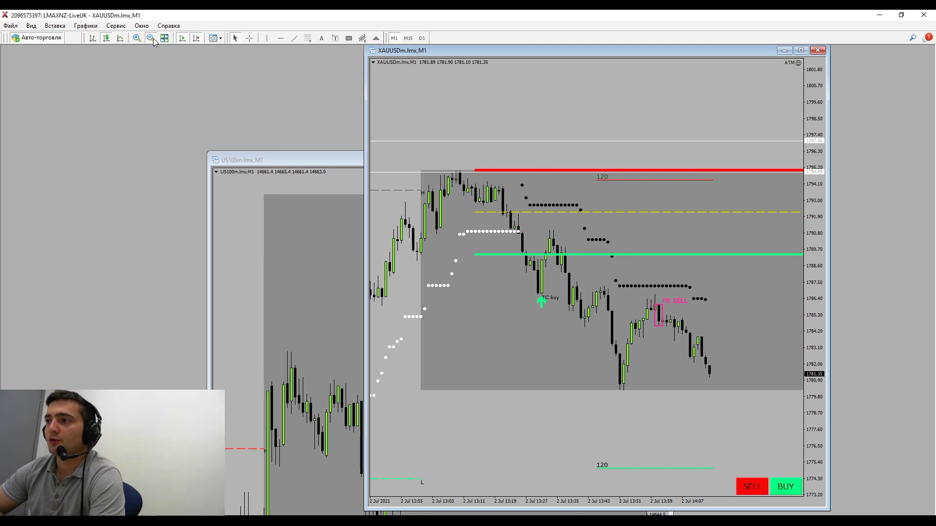
click(151, 38)
middle_click(671, 323)
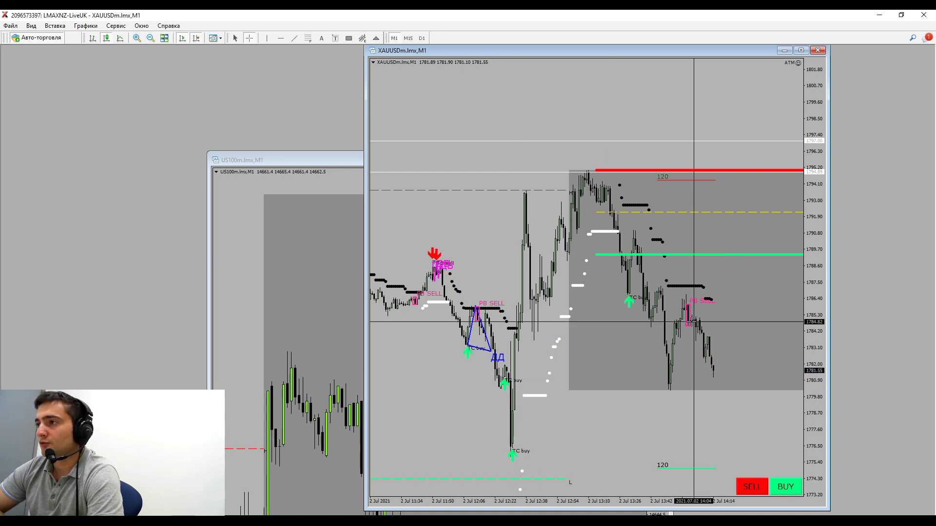
mouse_move(691, 322)
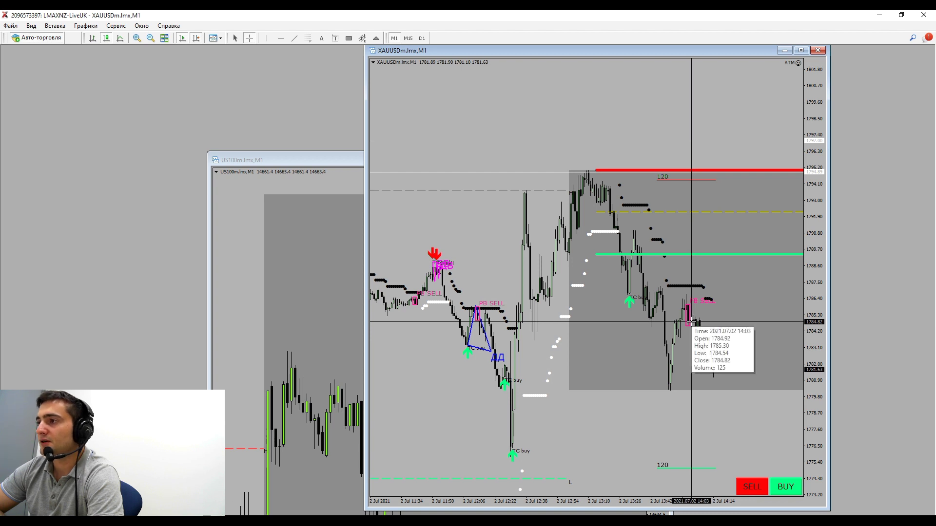
drag(691, 321, 715, 372)
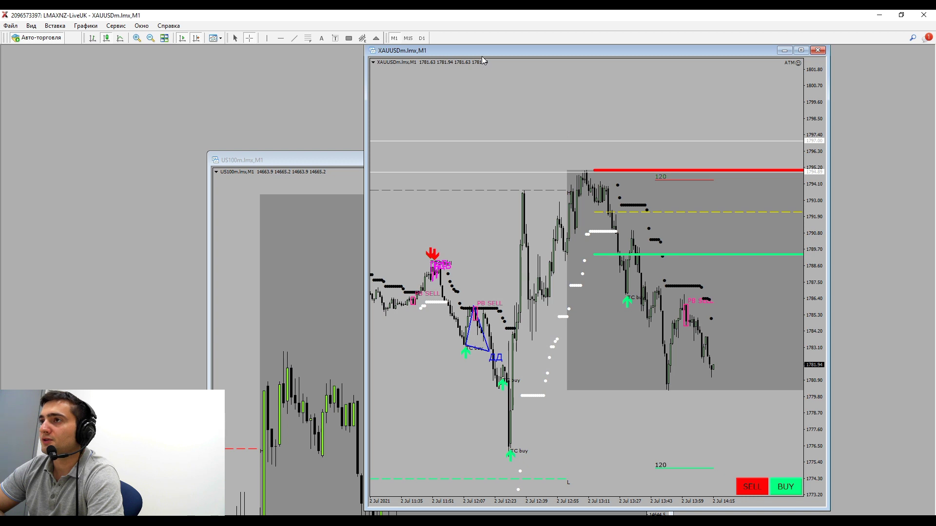
- Move the XAUUSD chart window aside to uncover the US100 chart and make US100 the active chart
drag(569, 54, 673, 69)
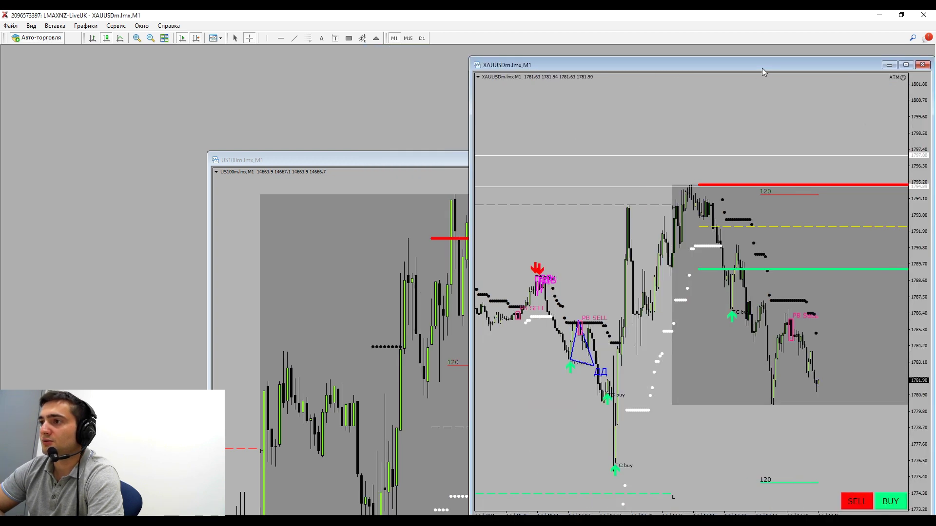
drag(761, 68, 933, 70)
click(505, 273)
- Run a Strategy Tester backtest of lvl2_PB buy_PB sell on XAUUSDm.lmx, M1, with the every-tick model and spread 2
click(31, 25)
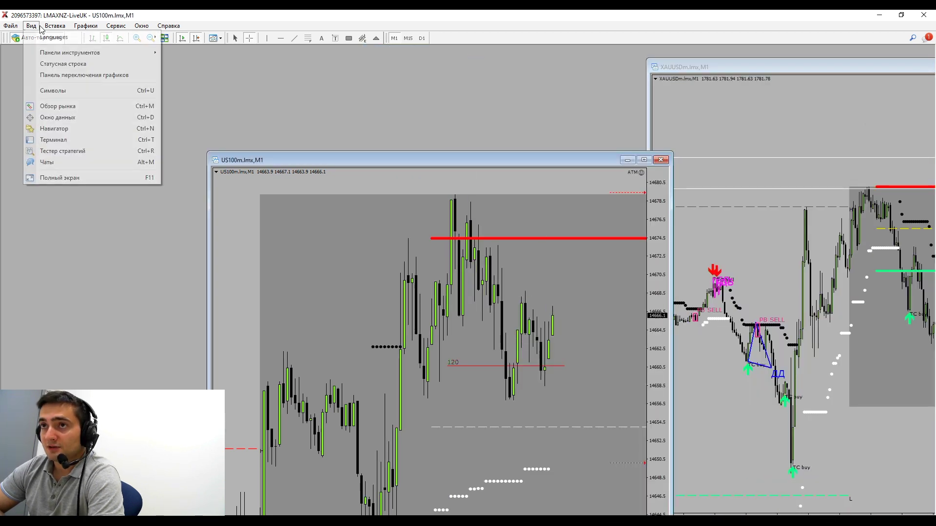
click(72, 151)
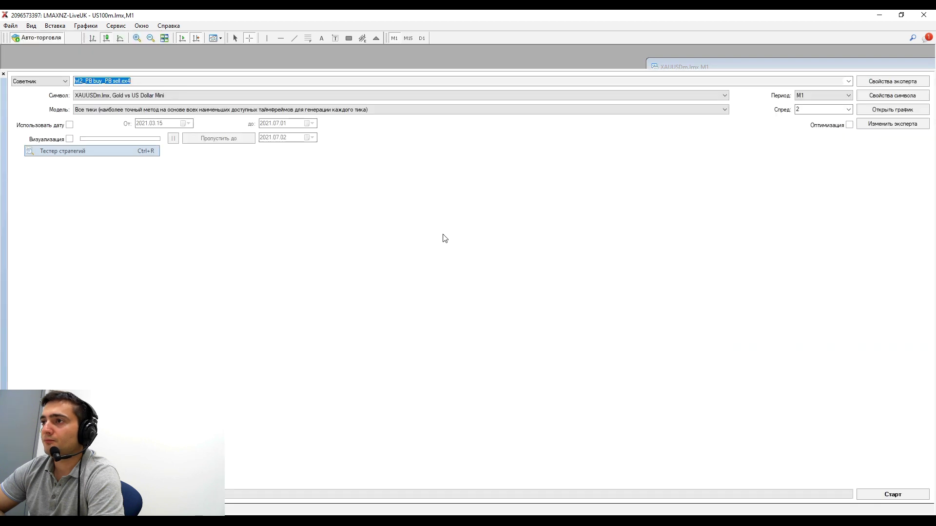
click(895, 496)
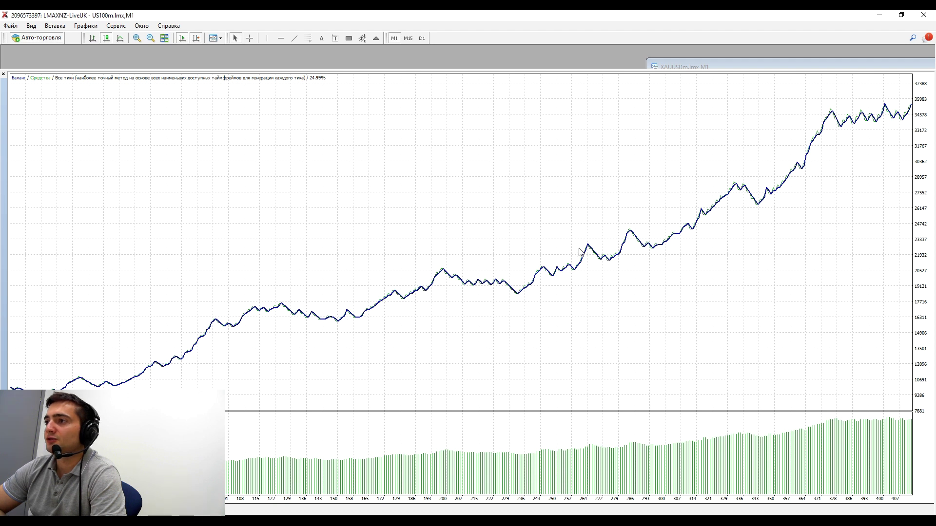
- Examine the backtest's balance curve and its trade list from the first trade to the last
mouse_move(638, 241)
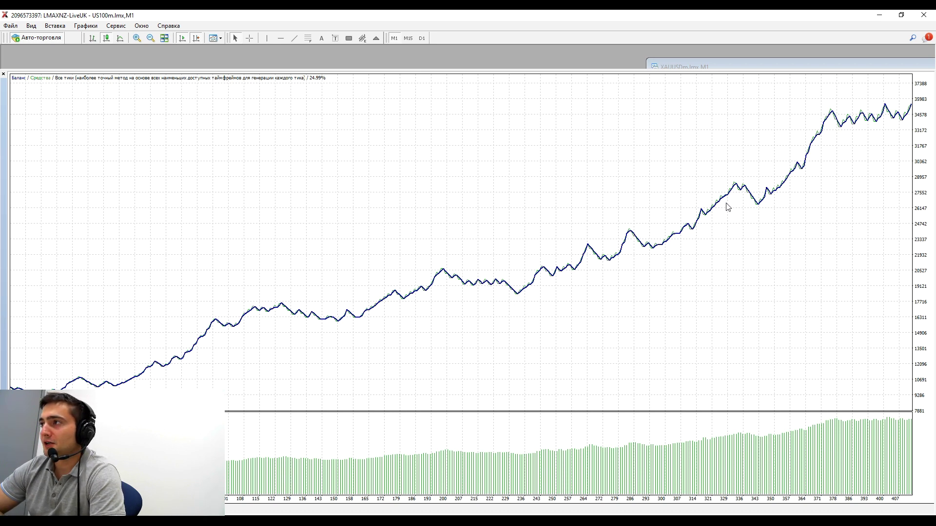
mouse_move(877, 126)
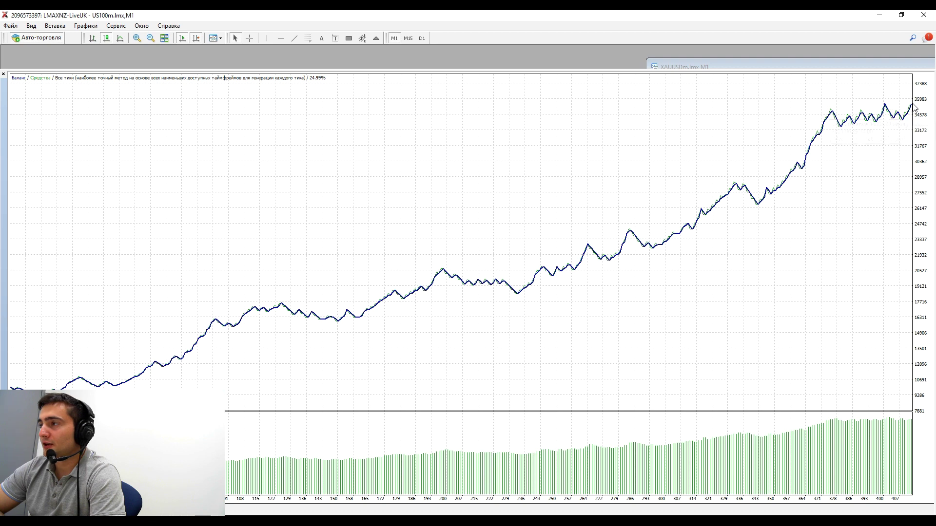
click(22, 509)
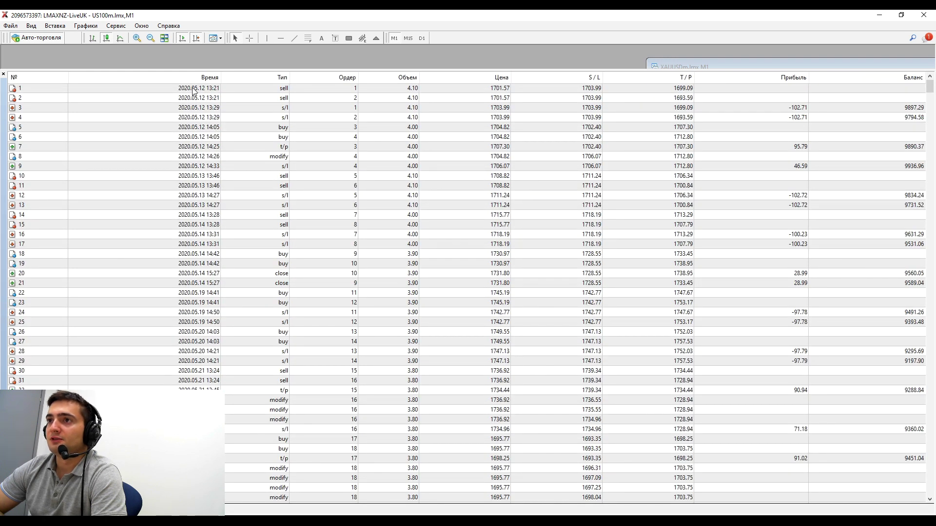
click(193, 90)
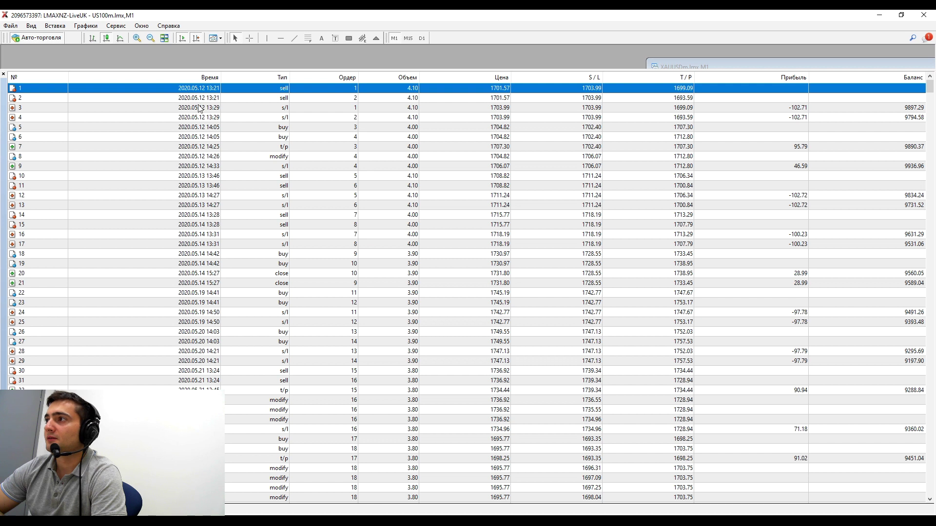
click(198, 107)
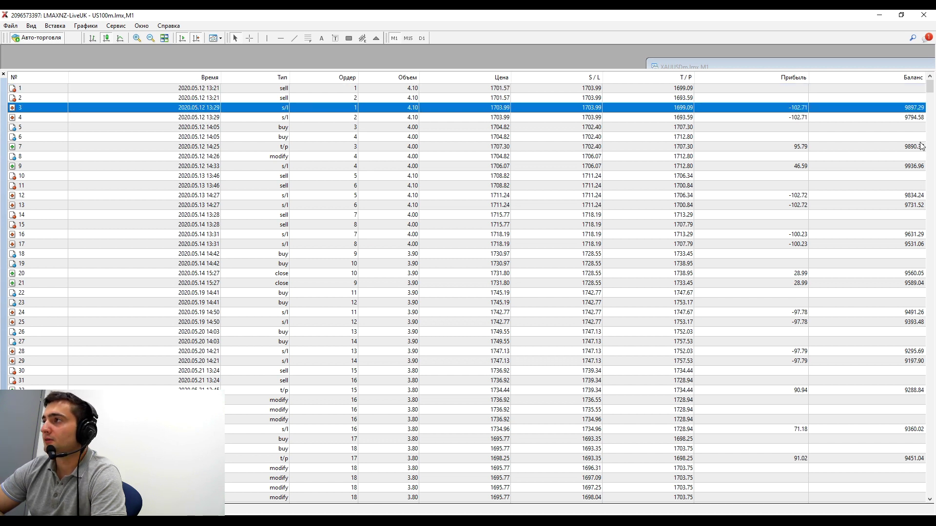
drag(930, 88, 932, 500)
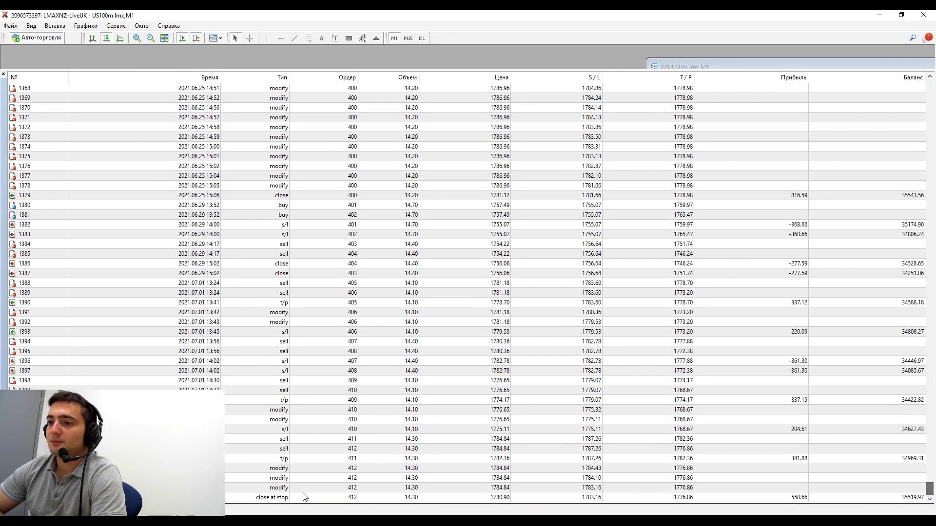
click(234, 497)
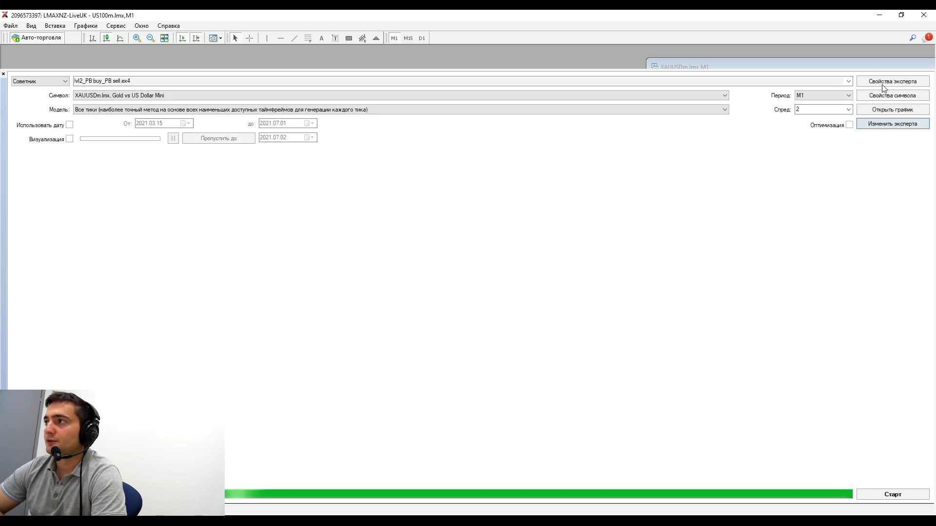
- Open the input parameters of the lvl2_PB buy_PB sell expert and check the weekday trading hours
click(886, 82)
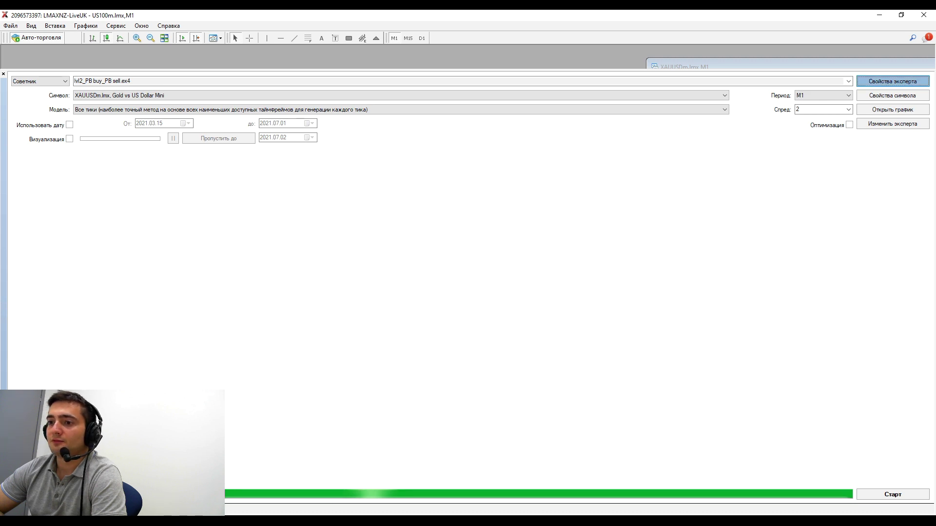
click(117, 509)
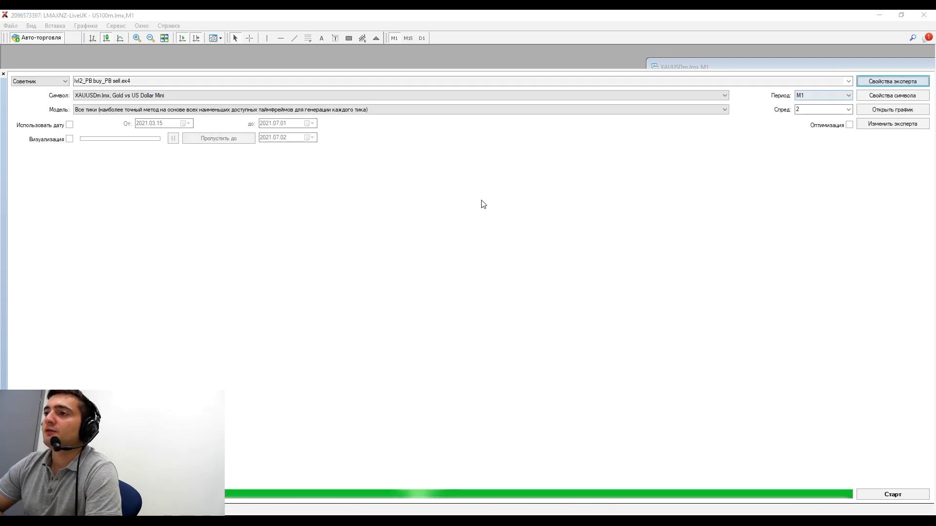
key(Return)
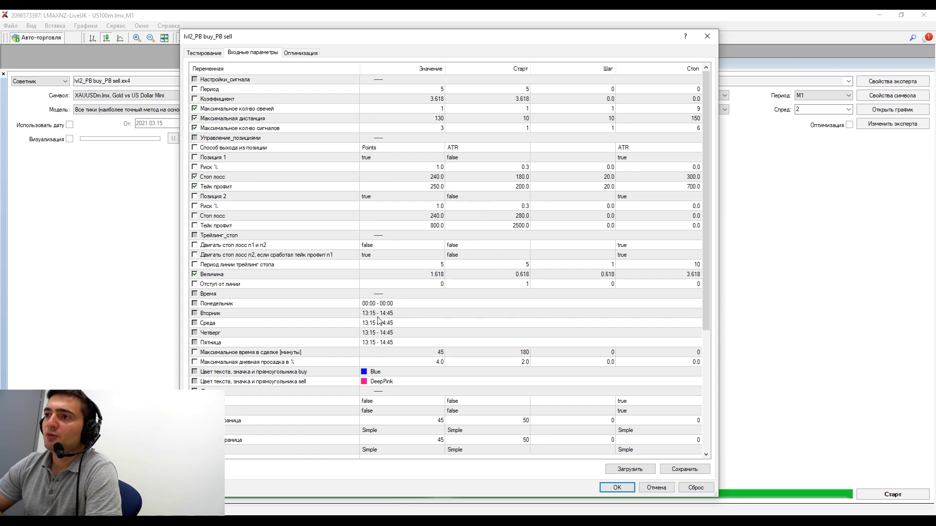
click(393, 314)
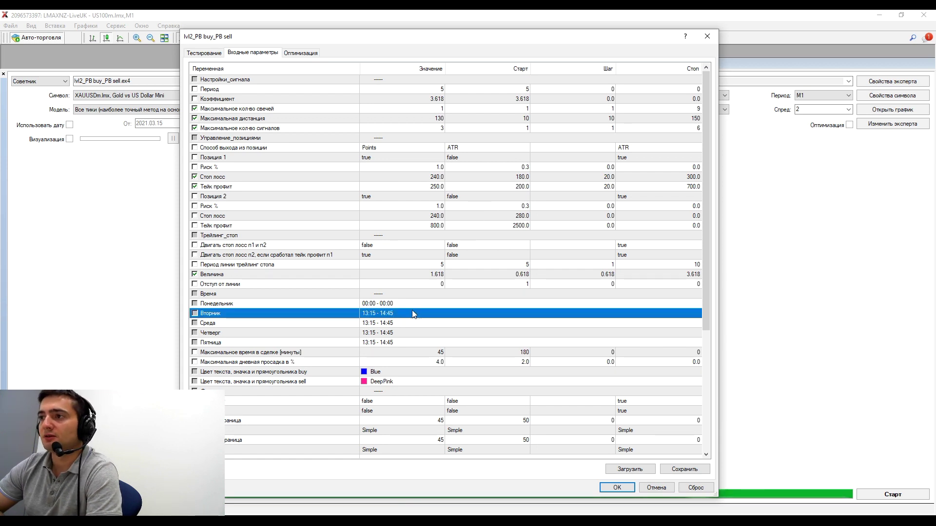
- Review the expert's trailing-stop magnitude, stop-loss and take-profit values, and its limits for candle count and distance
double_click(431, 274)
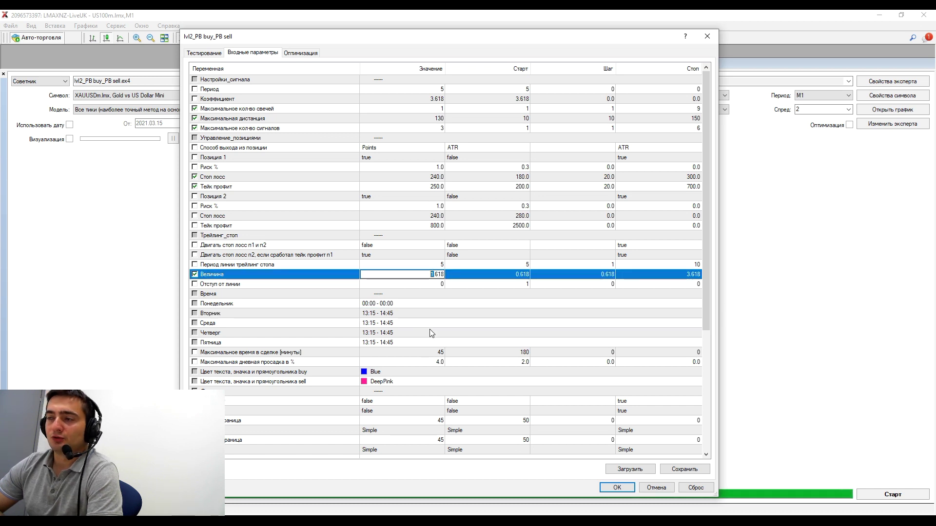
double_click(434, 225)
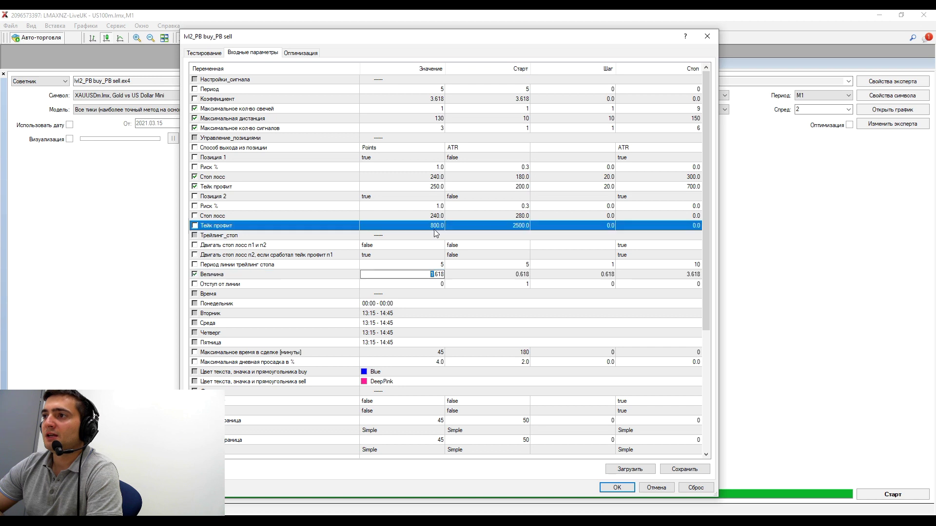
double_click(440, 177)
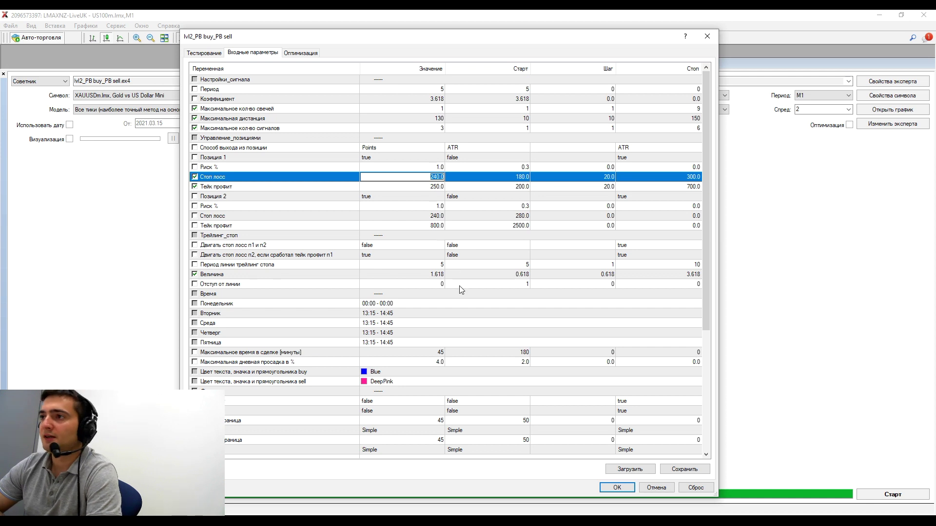
click(433, 227)
click(432, 227)
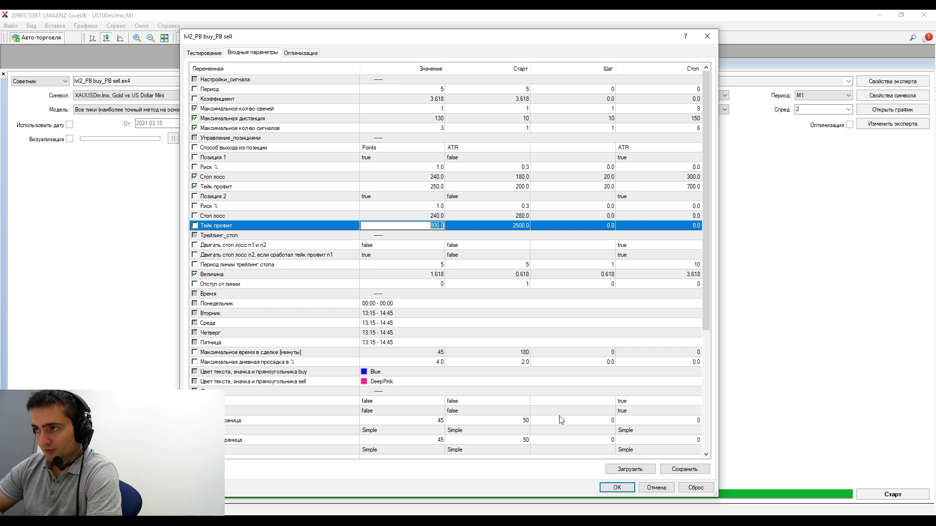
click(442, 108)
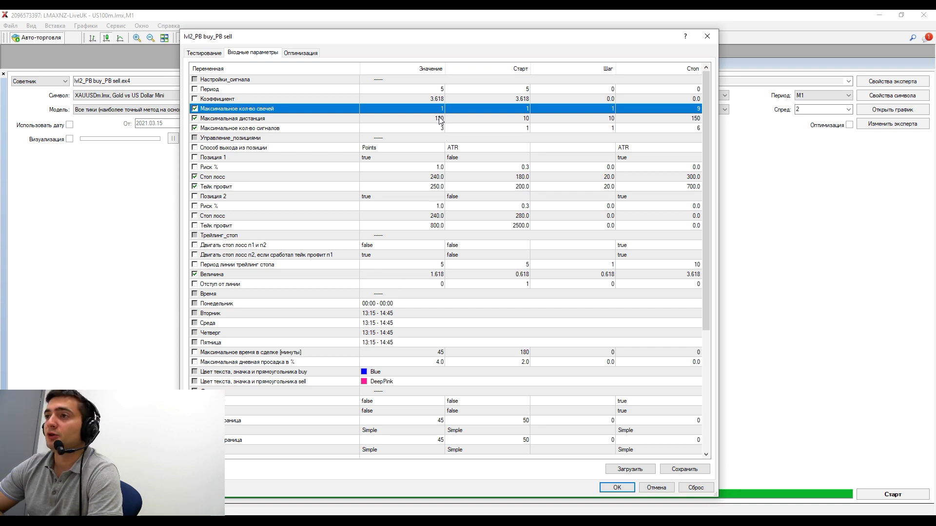
double_click(441, 118)
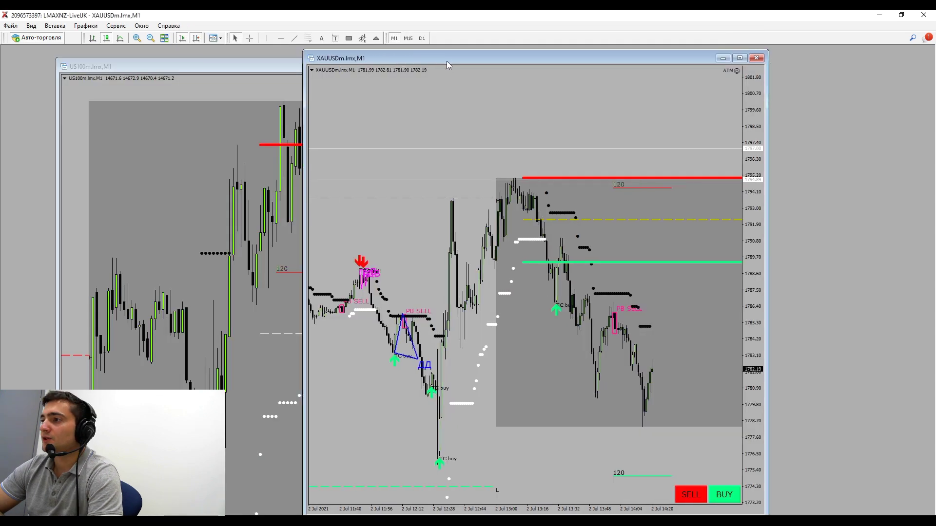
- Maximize the XAUUSD M1 chart and measure the latest drop down to the long-wick low
click(740, 58)
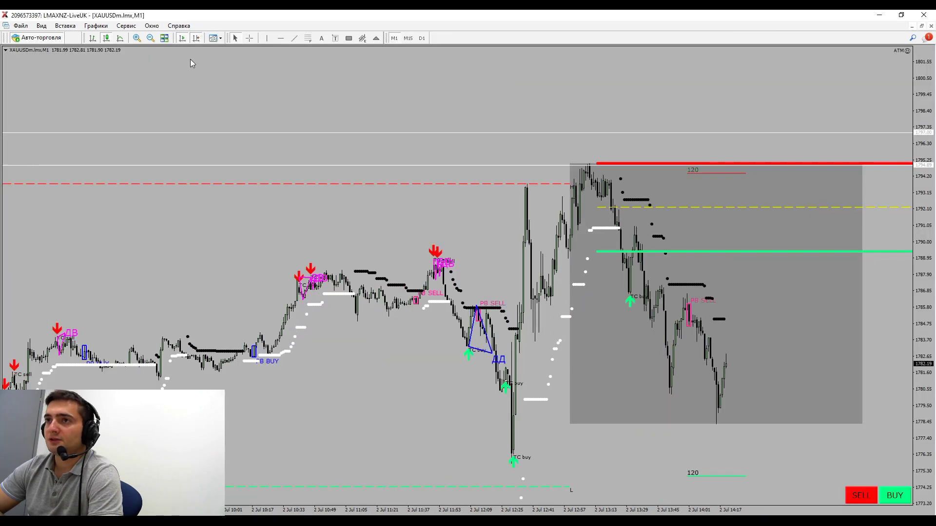
click(137, 39)
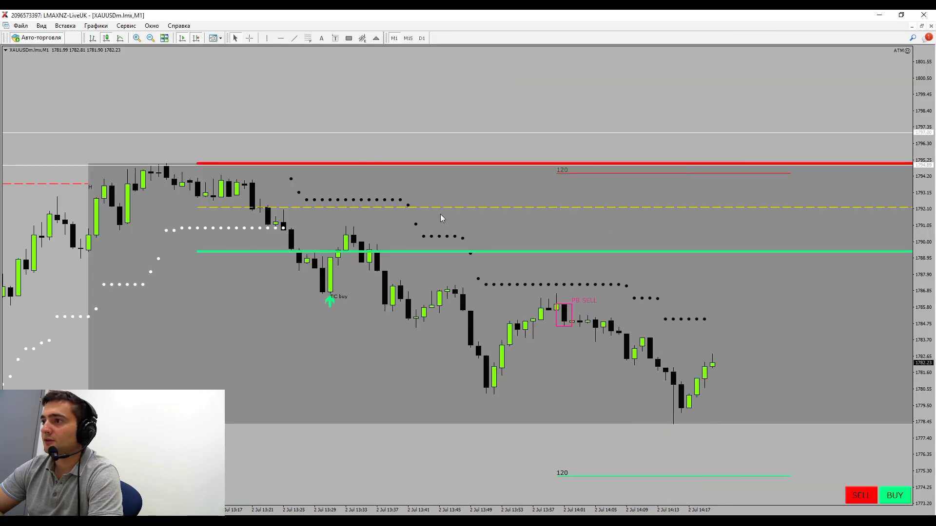
middle_click(651, 374)
drag(651, 374, 671, 421)
- Measure the price move from the PB SELL signal candle to the candles just after the recent low
middle_click(576, 333)
mouse_move(566, 323)
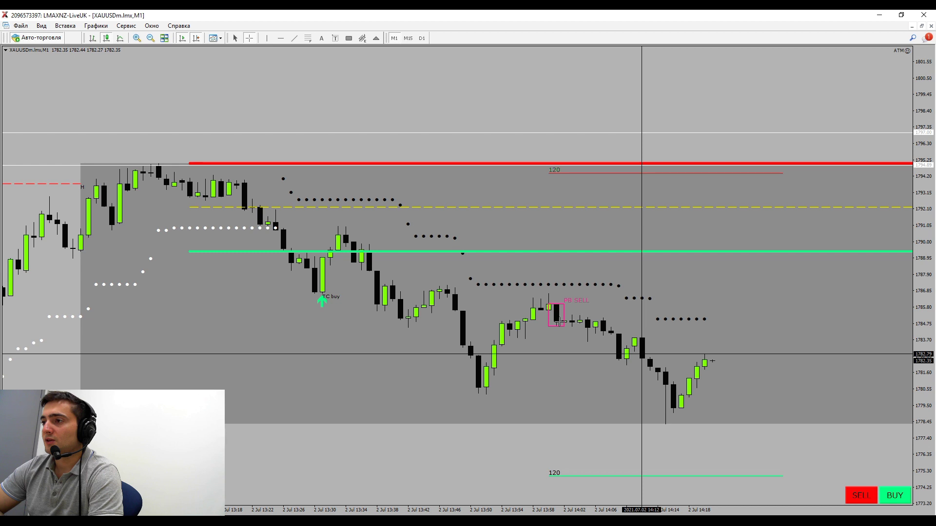
drag(560, 323, 684, 393)
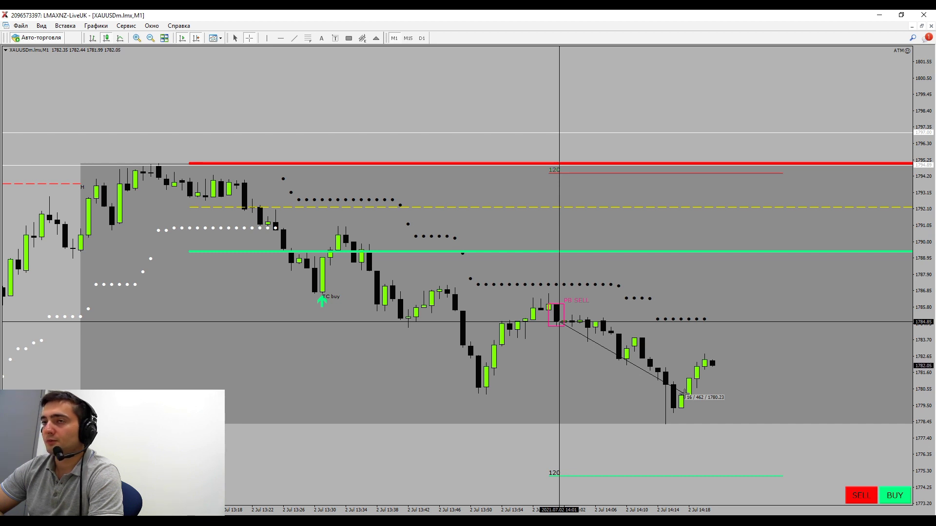
- Examine the time and price data of the candle immediately after the PB SELL signal box
click(151, 38)
key(plus)
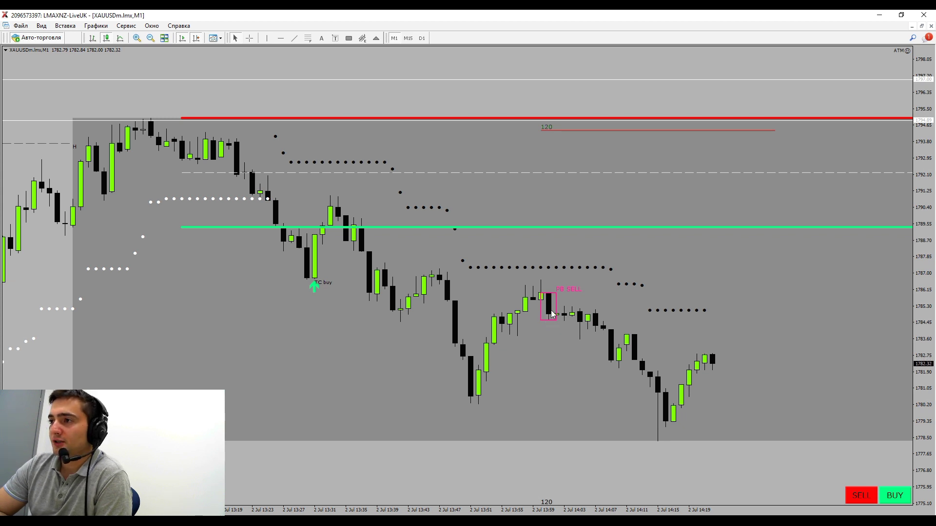
middle_click(549, 312)
middle_click(549, 314)
mouse_move(556, 317)
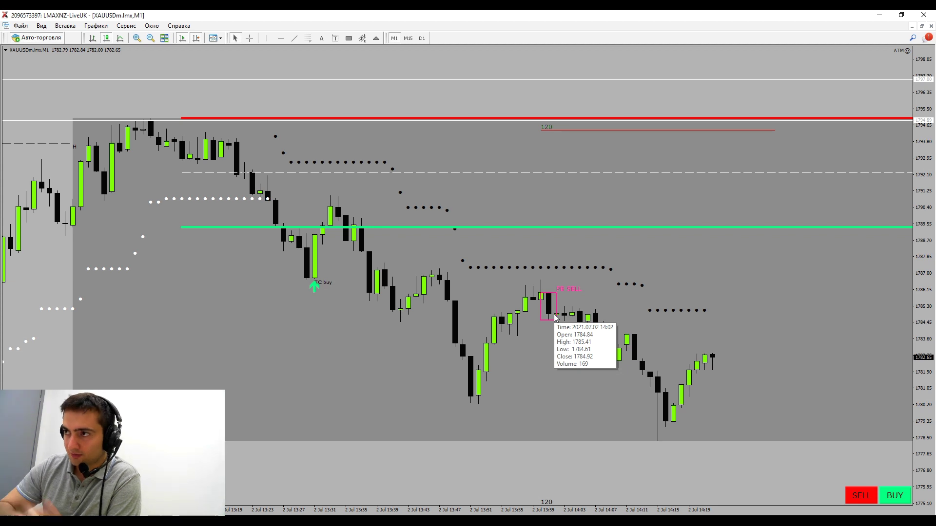
middle_click(554, 315)
middle_click(628, 274)
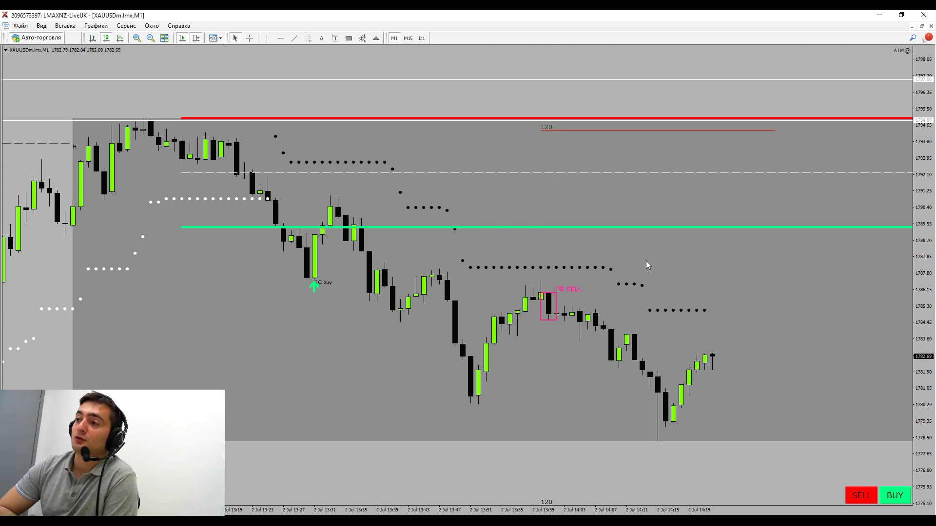
middle_click(589, 321)
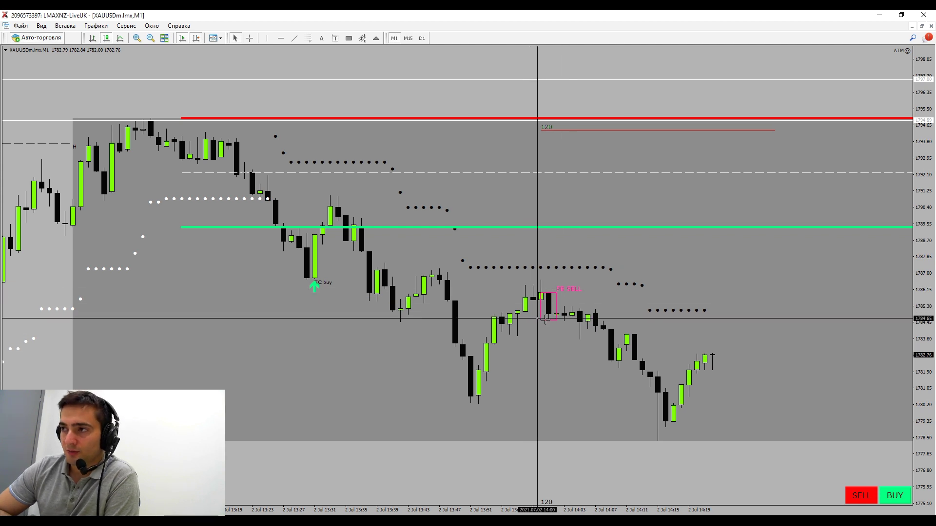
mouse_move(554, 312)
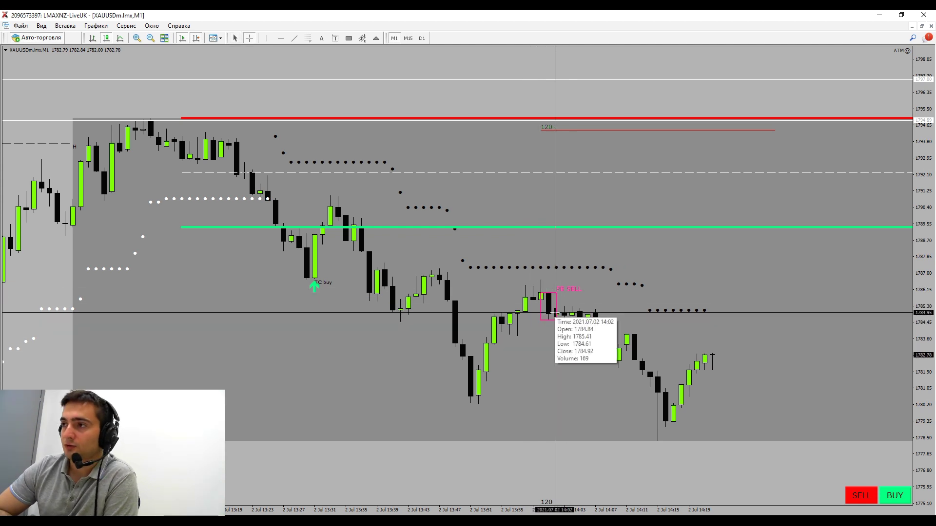
middle_click(555, 314)
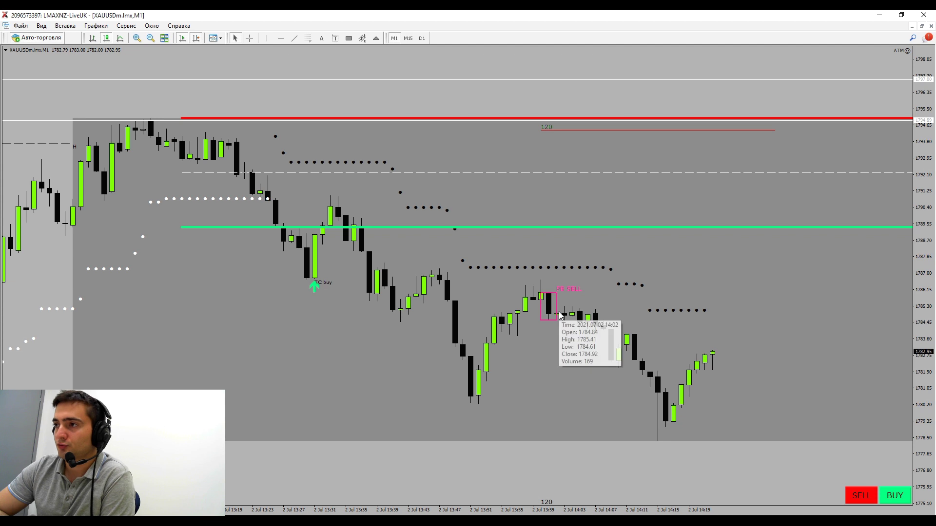
middle_click(560, 314)
middle_click(563, 317)
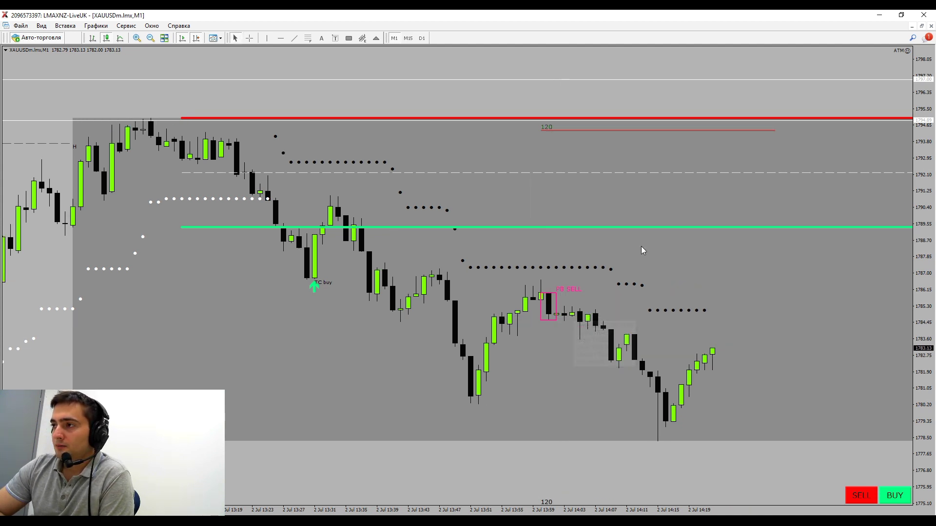